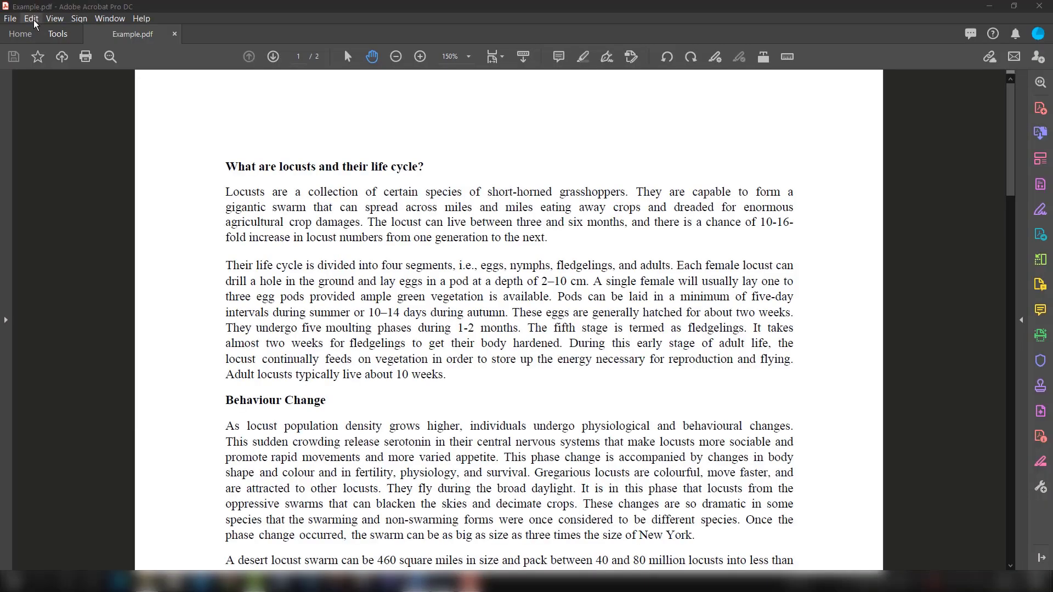
left_click(33, 20)
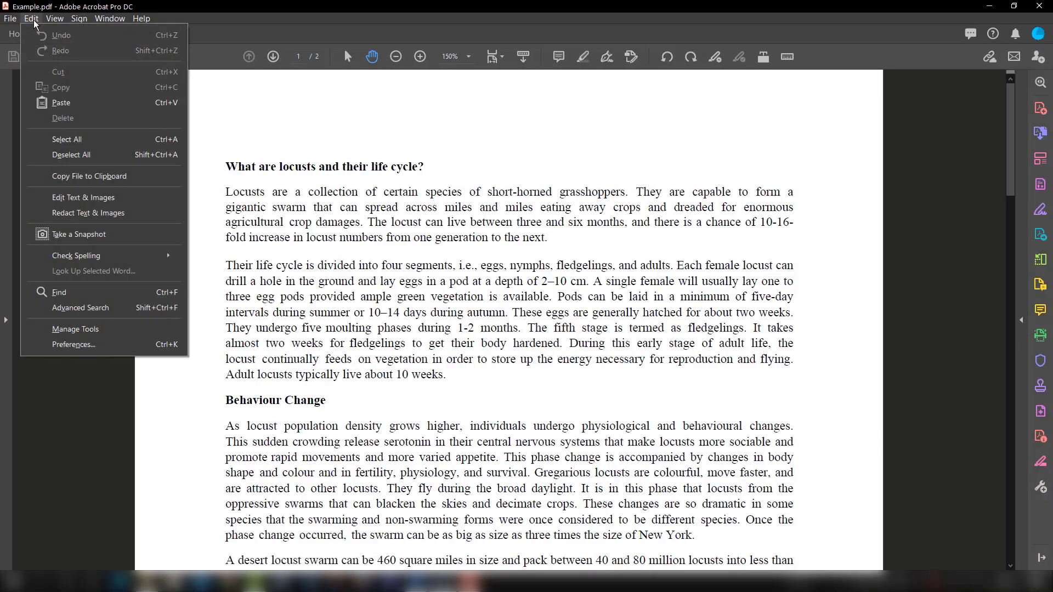
left_click(84, 199)
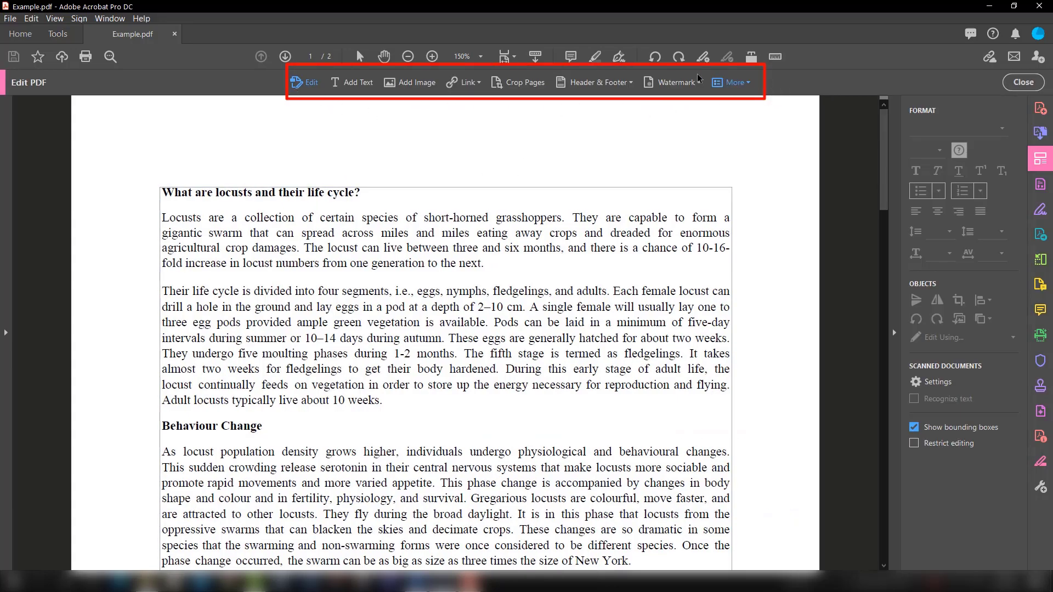
left_click(1023, 82)
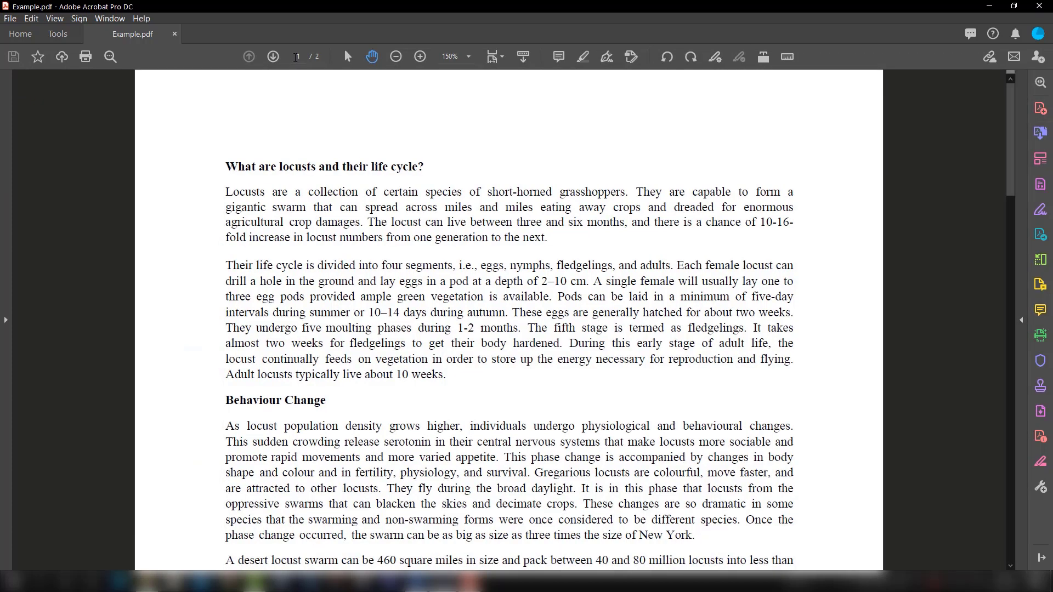
- Open the PDF for editing and select the image of two locusts on page 2
left_click(58, 34)
left_click(453, 155)
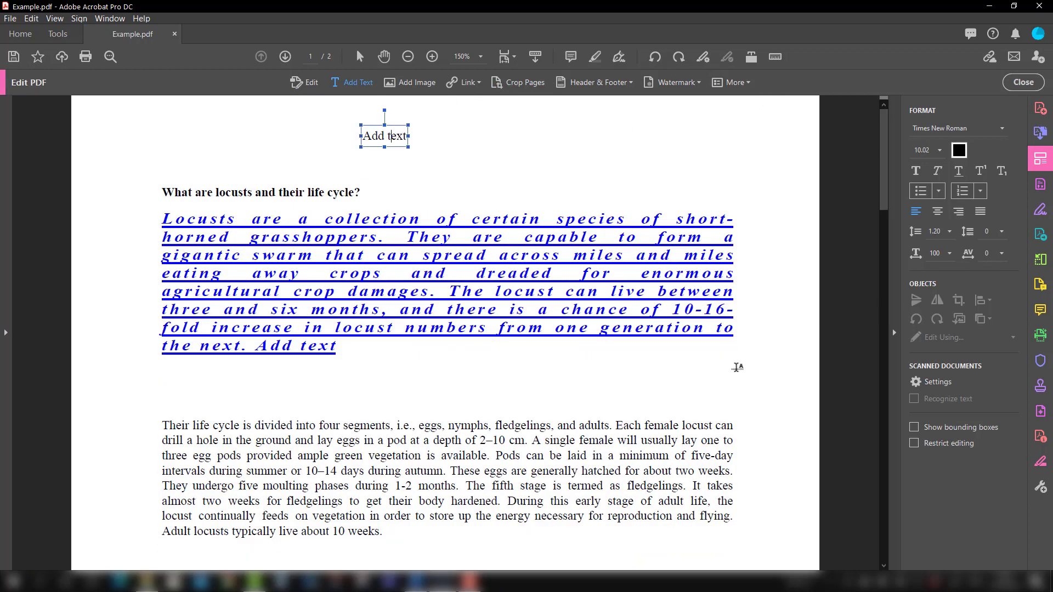
scroll(738, 366, "down", 8)
scroll(737, 365, "down", 20)
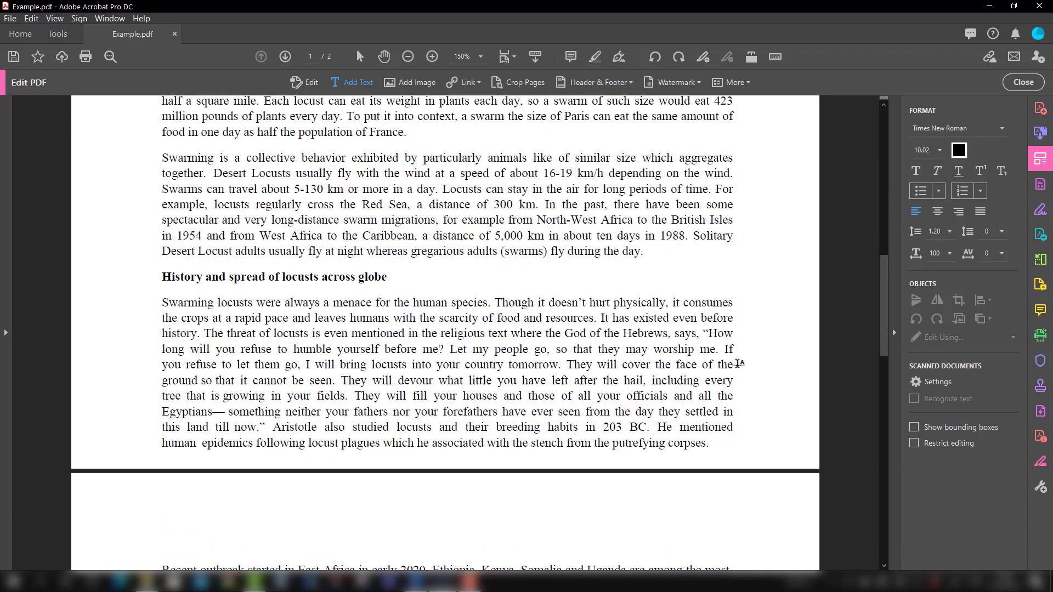
scroll(739, 362, "down", 2)
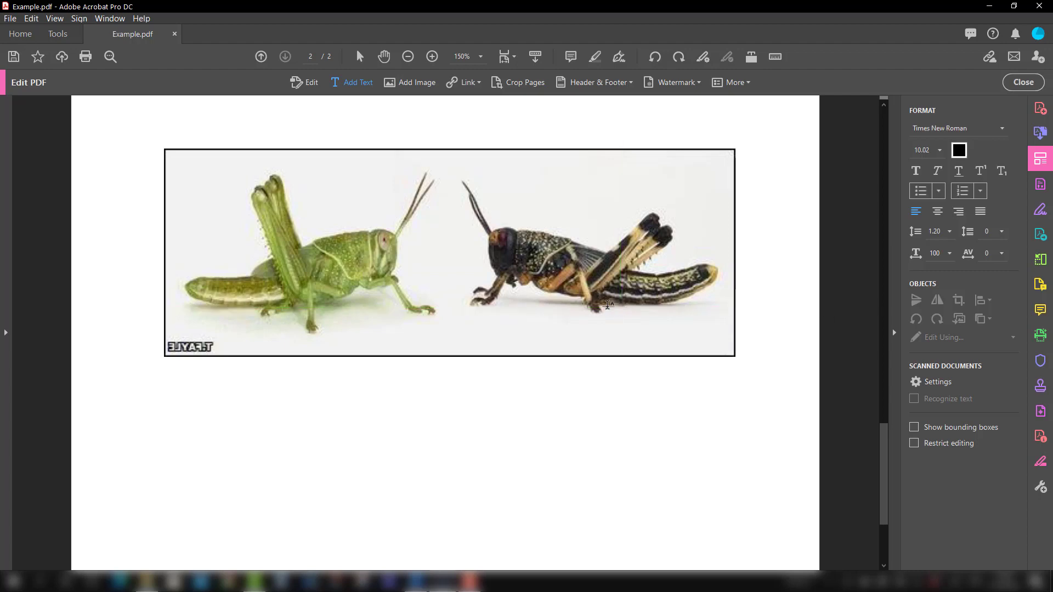
left_click(305, 85)
left_click(440, 229)
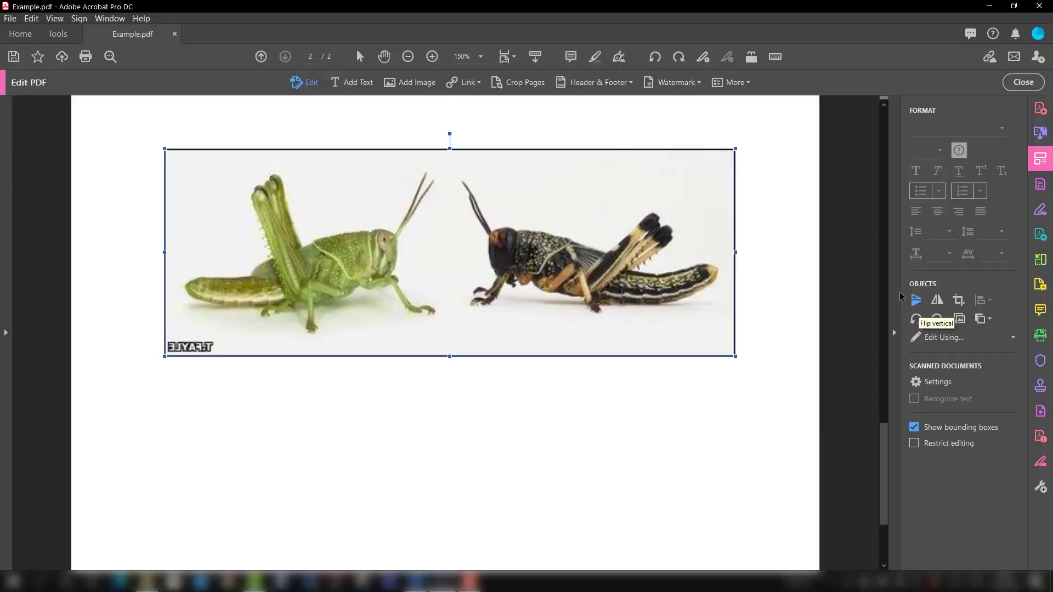
- Flip the two-locust image vertically and flip it back upright
left_click(916, 300)
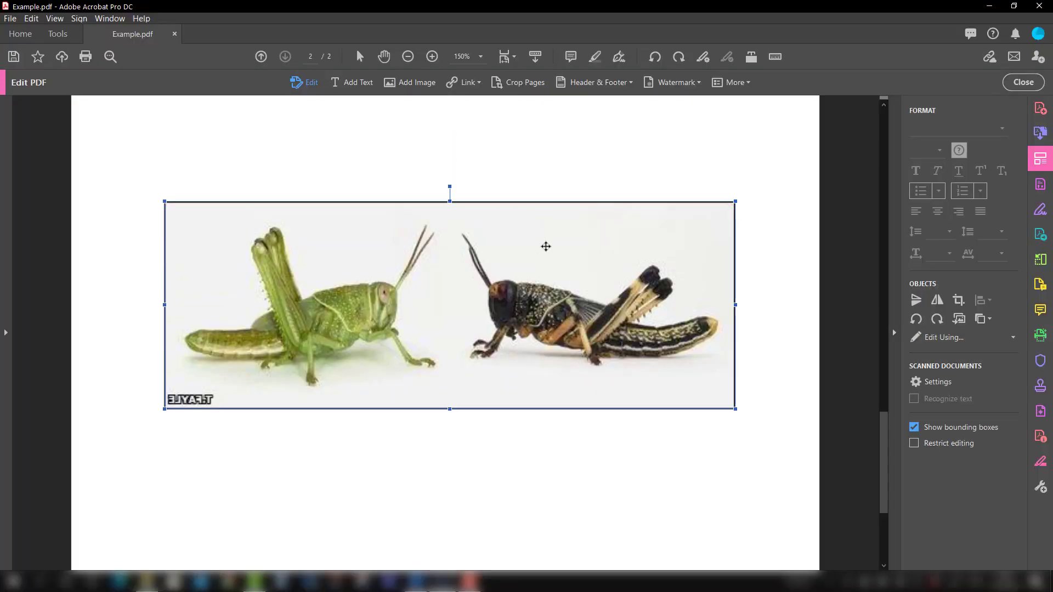
scroll(546, 247, "up", 3)
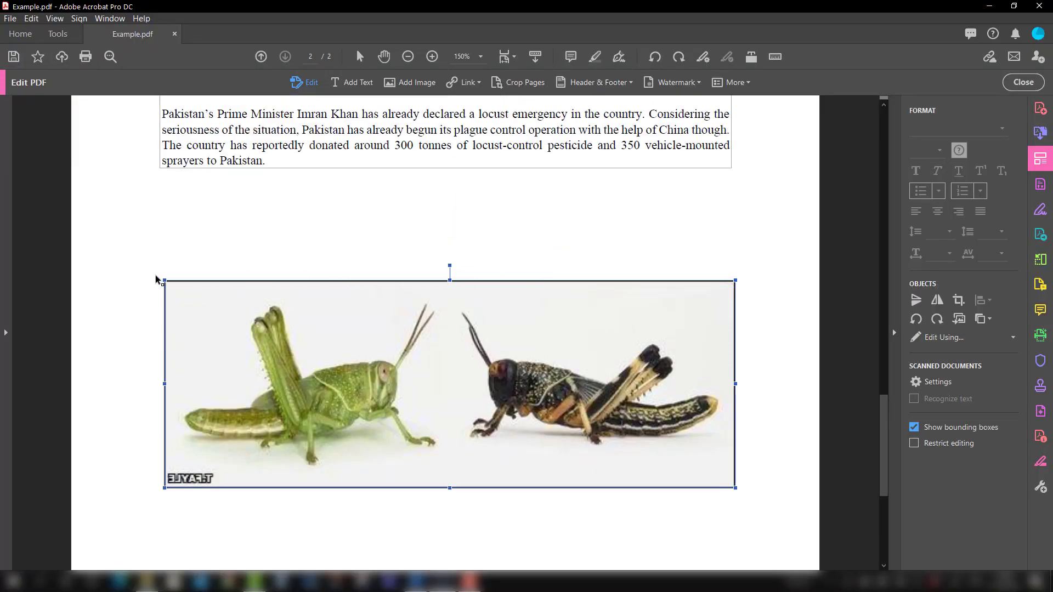
left_click(919, 305)
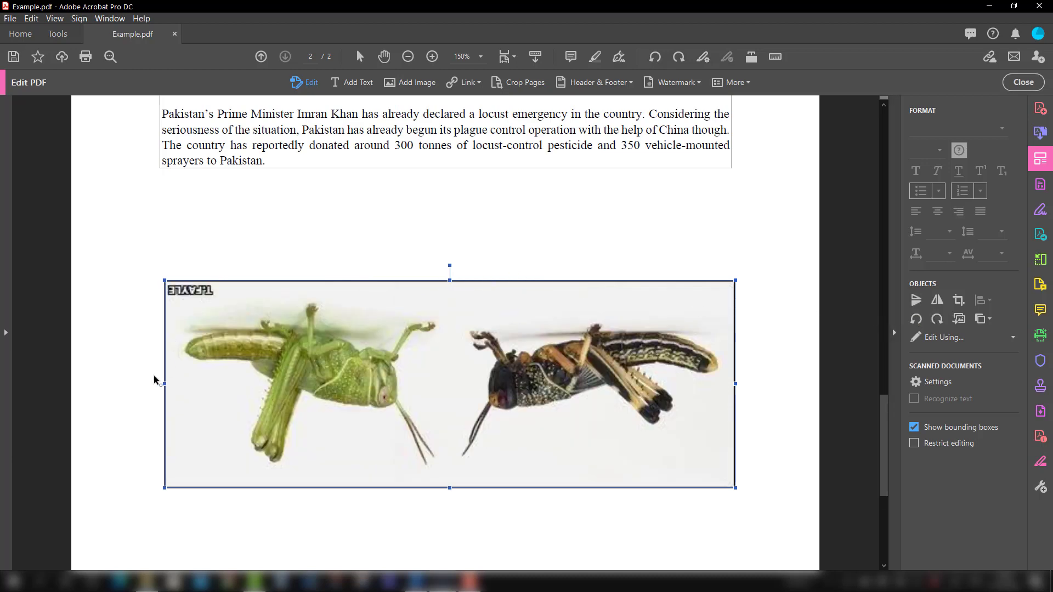
left_click(916, 301)
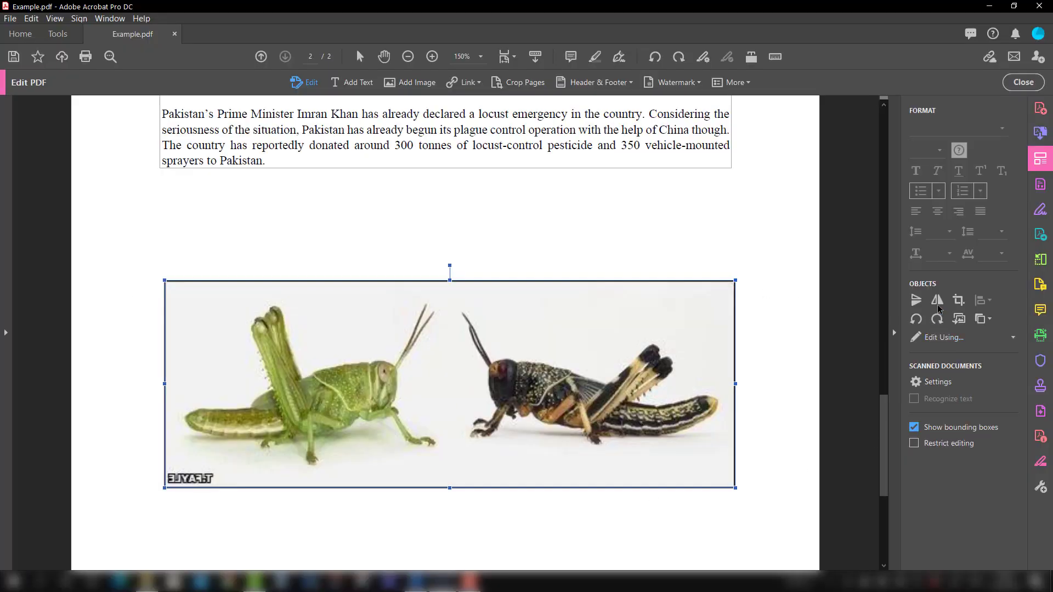
- Flip the two-locust image horizontally so the dark locust faces the green one from the opposite side
left_click(938, 304)
left_click(938, 305)
left_click(937, 304)
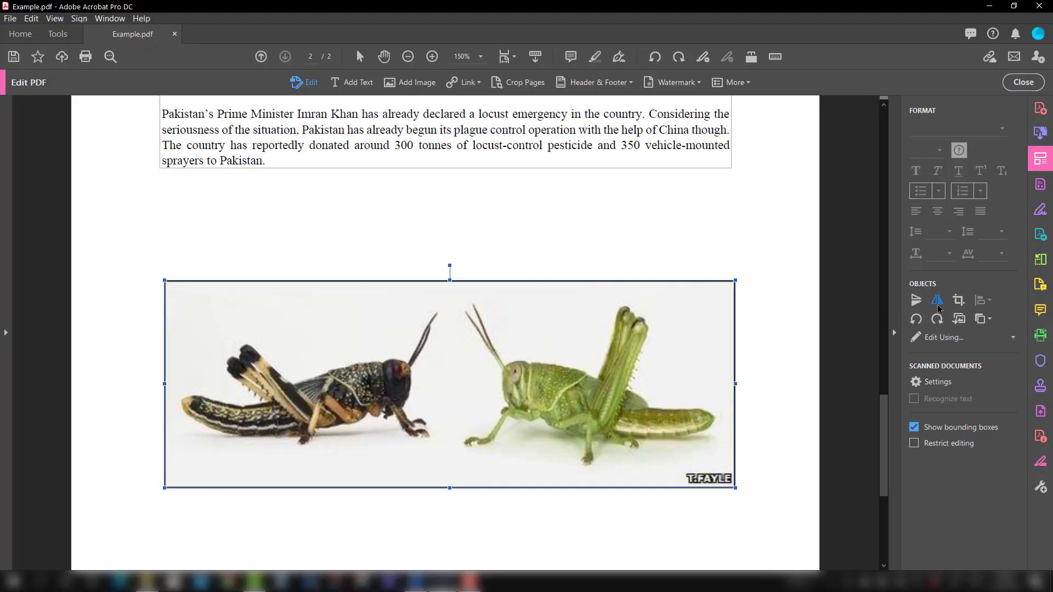
left_click(938, 305)
left_click(938, 305)
- Crop the two-locust image slightly on all sides, cutting off the watermark in its lower corner
left_click(958, 303)
left_click_drag(734, 280, 718, 282)
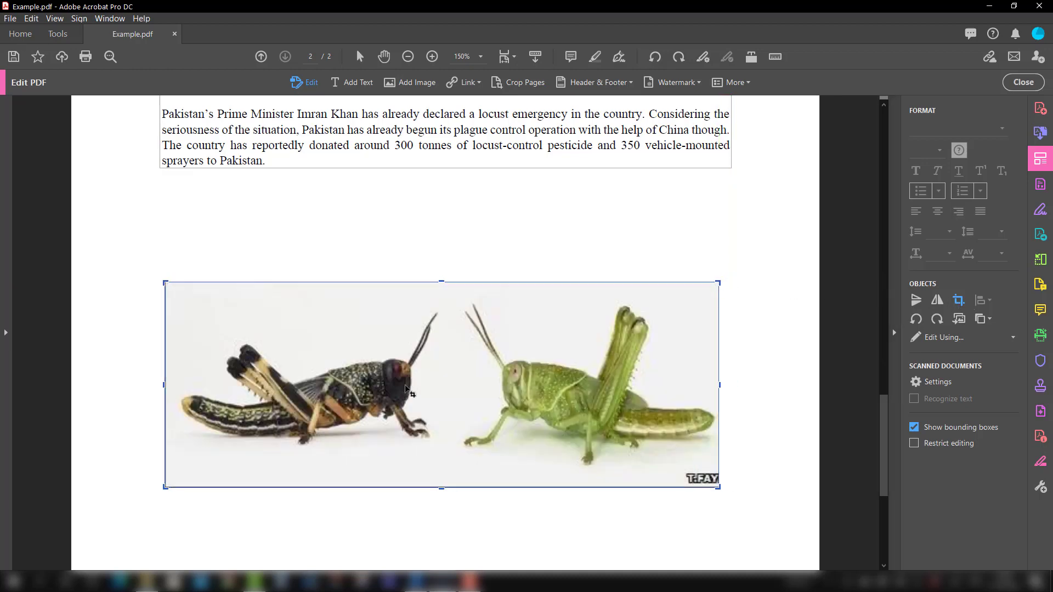
left_click_drag(166, 487, 173, 466)
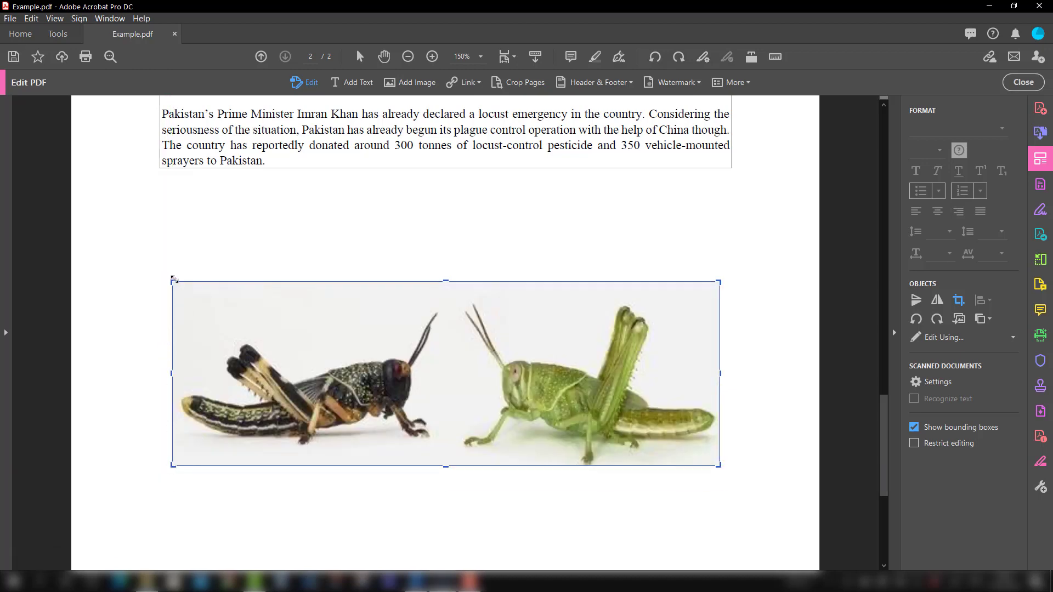
left_click_drag(171, 282, 173, 294)
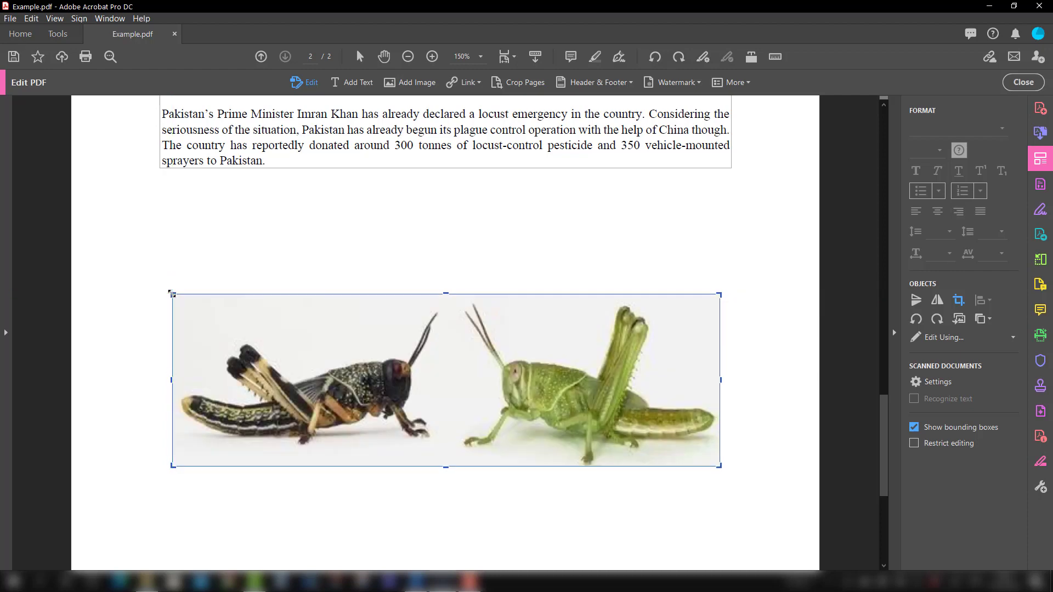
left_click(766, 387)
- Rotate the cropped image a full turn counterclockwise, followed by a full turn clockwise
left_click(916, 319)
left_click(916, 319)
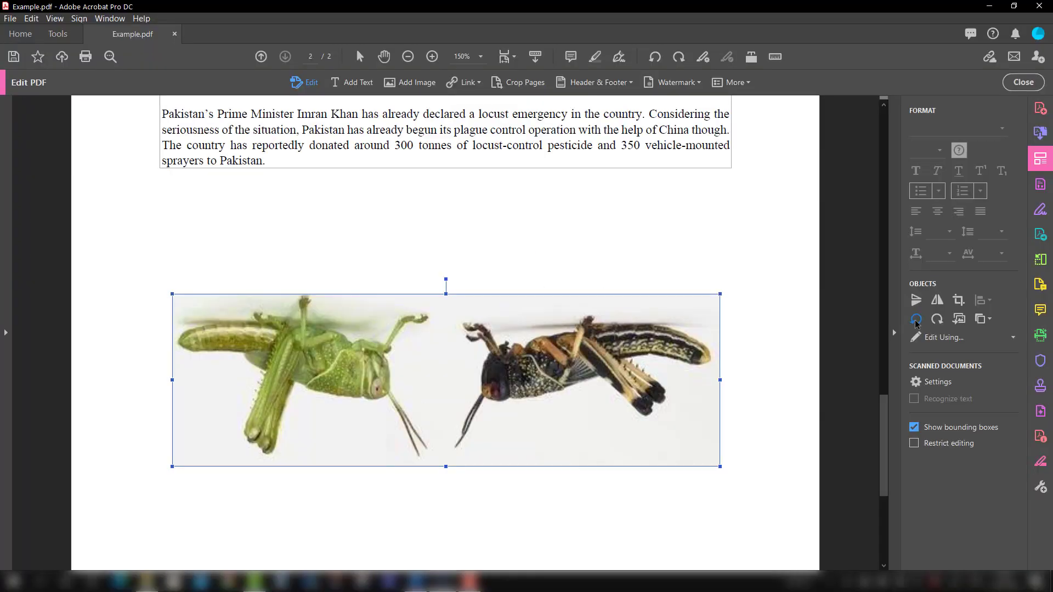
left_click(915, 320)
left_click(916, 319)
left_click(939, 322)
left_click(938, 322)
left_click(938, 322)
left_click(938, 321)
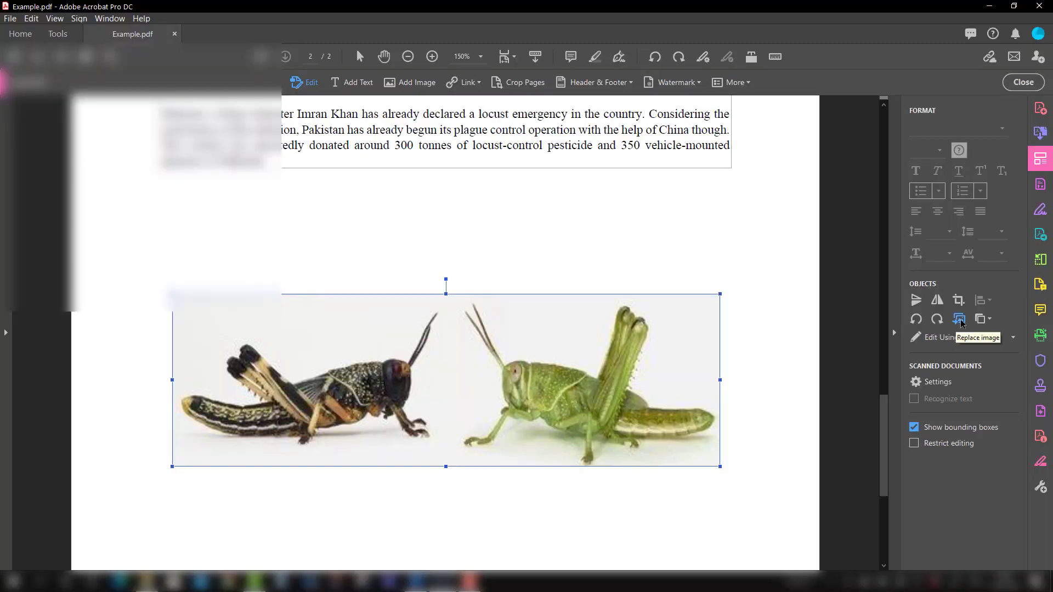
- Replace the image with 1280px-Locusta-migratoria-wanderheuschrecke.jpg
left_click(960, 320)
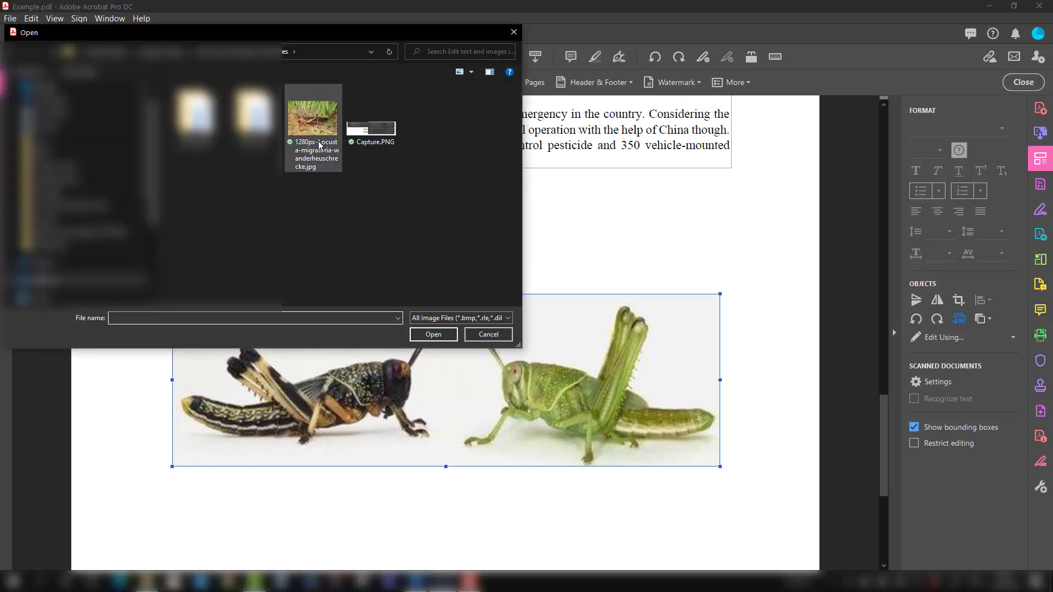
left_click(319, 144)
key("Return")
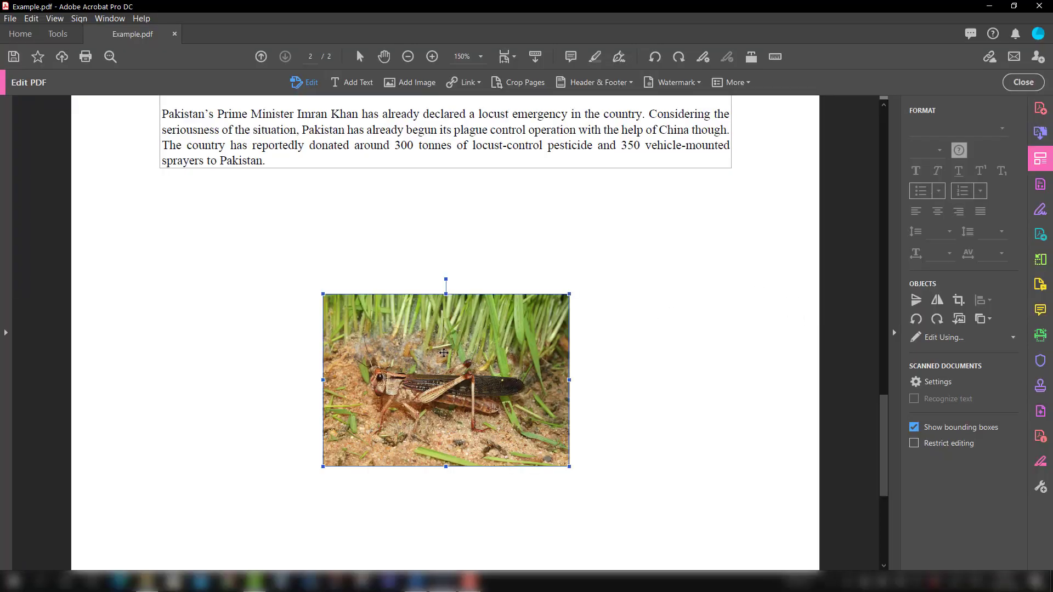
- Move the replacement locust image up to sit just below the last paragraph on page 2
scroll(464, 362, "up", 1)
scroll(462, 366, "down", 1)
left_click_drag(443, 381, 439, 278)
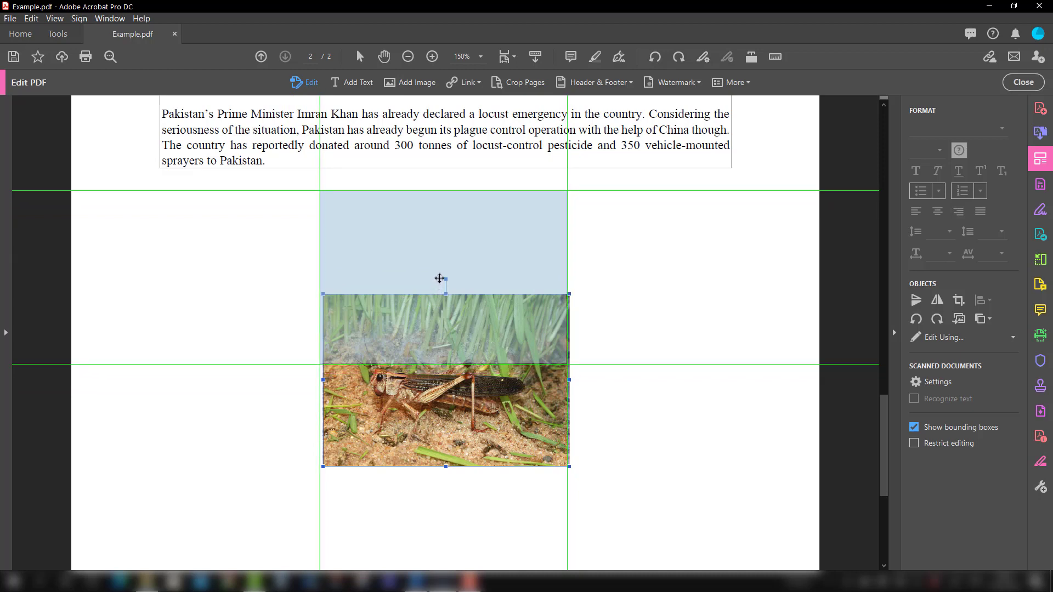
mouse_move(439, 278)
left_mouse_down()
mouse_move(346, 287)
mouse_move(430, 279)
mouse_move(434, 267)
left_mouse_up()
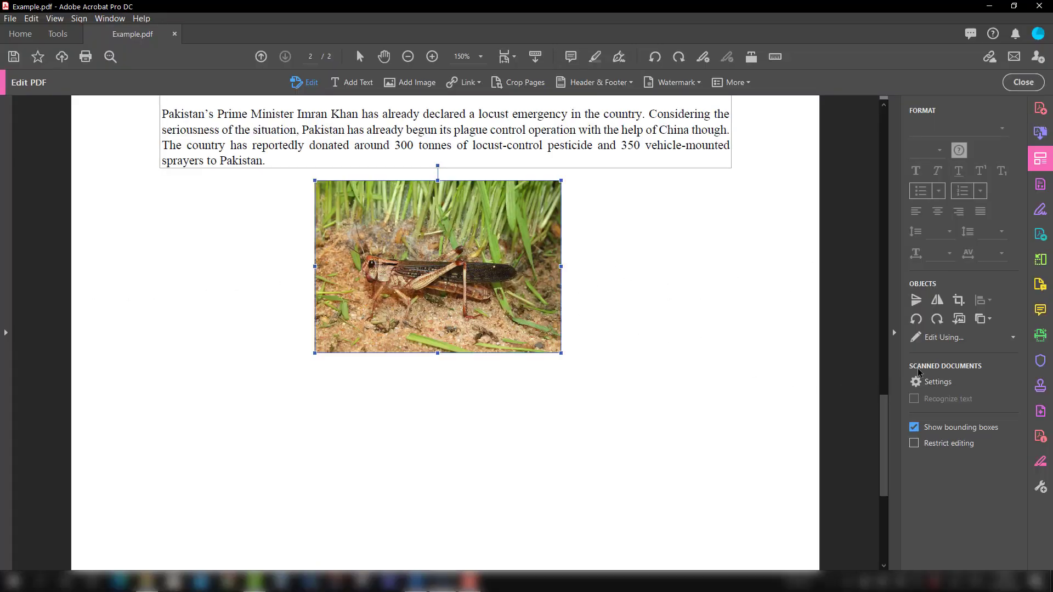
- Open the locust image in Paint and add the text "Locust" over the grass above the insect
left_click(941, 340)
left_click(946, 354)
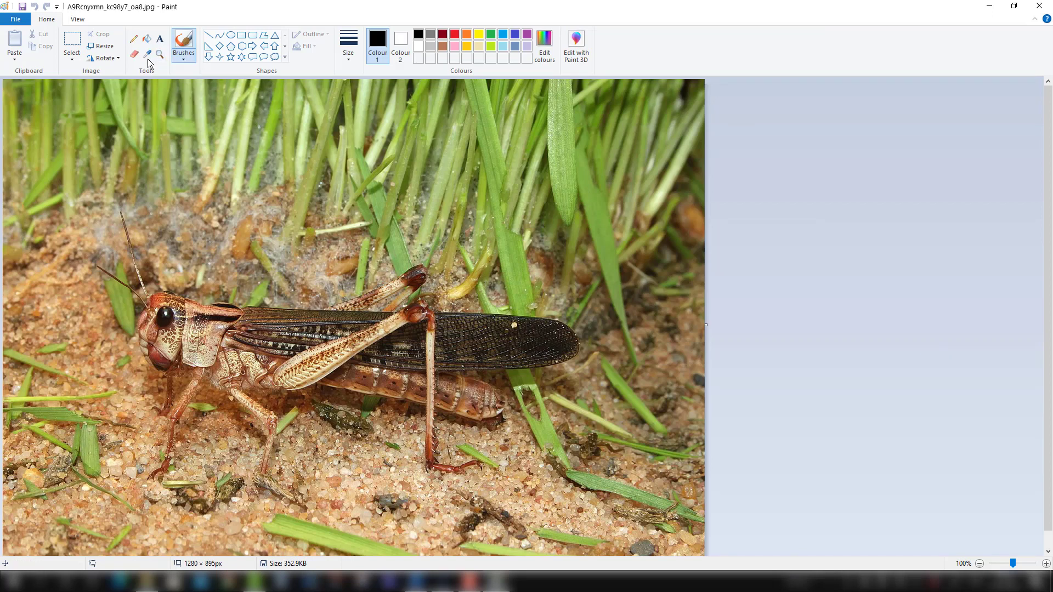
left_click(159, 40)
left_click(222, 159)
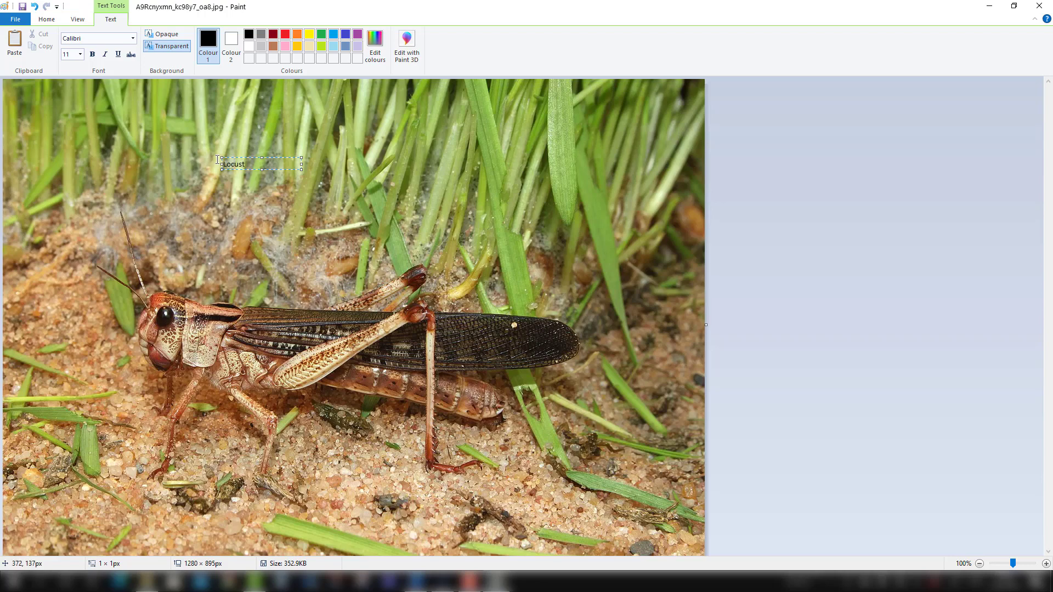
- Set the "Locust" text to font size 26 and enlarge its text box to show the whole word
left_click_drag(246, 165, 226, 164)
left_click(80, 54)
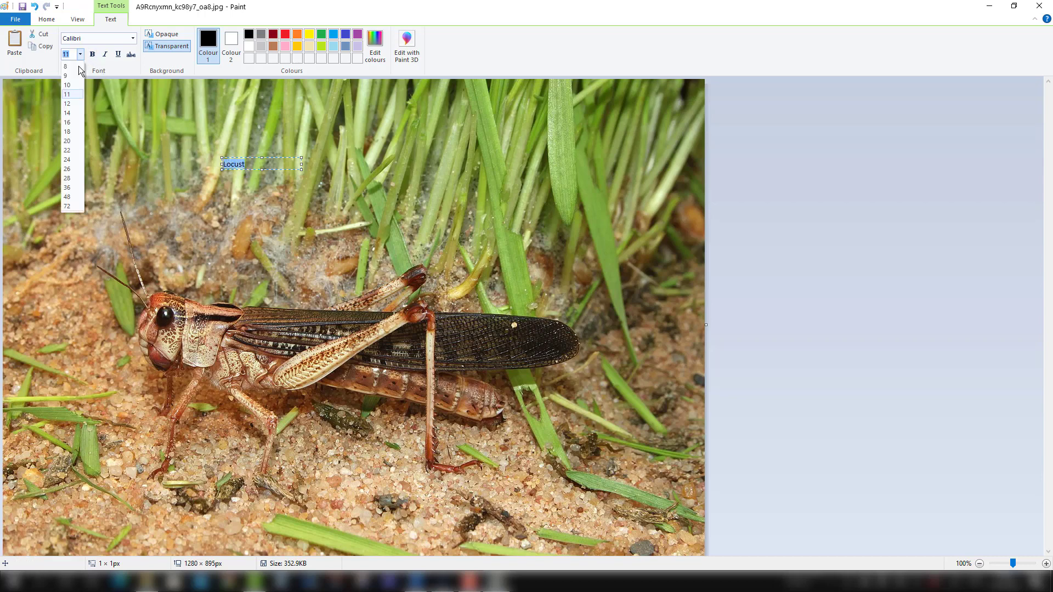
left_click(67, 168)
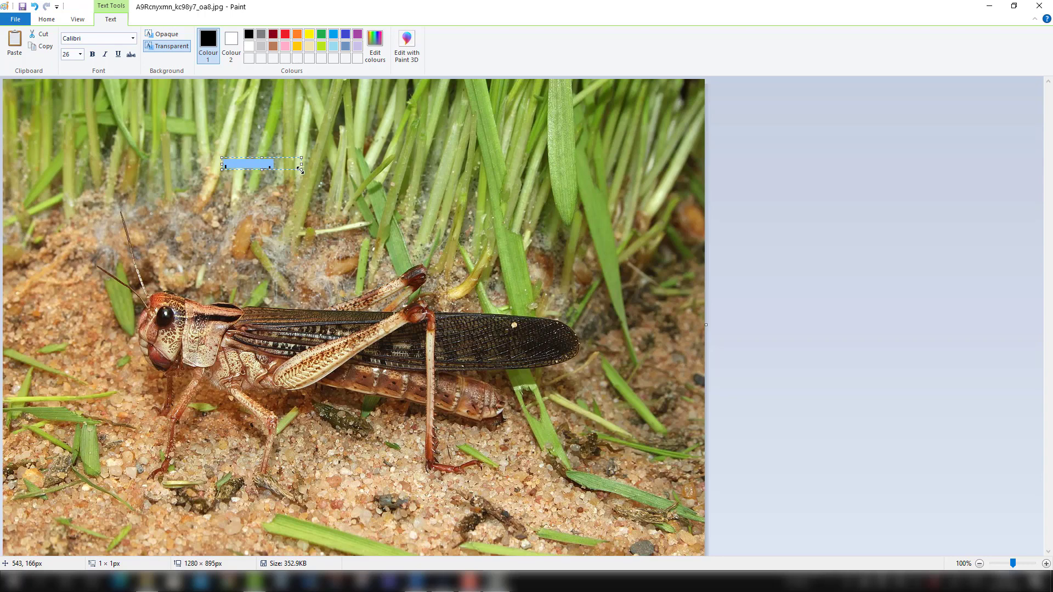
left_click_drag(301, 169, 349, 228)
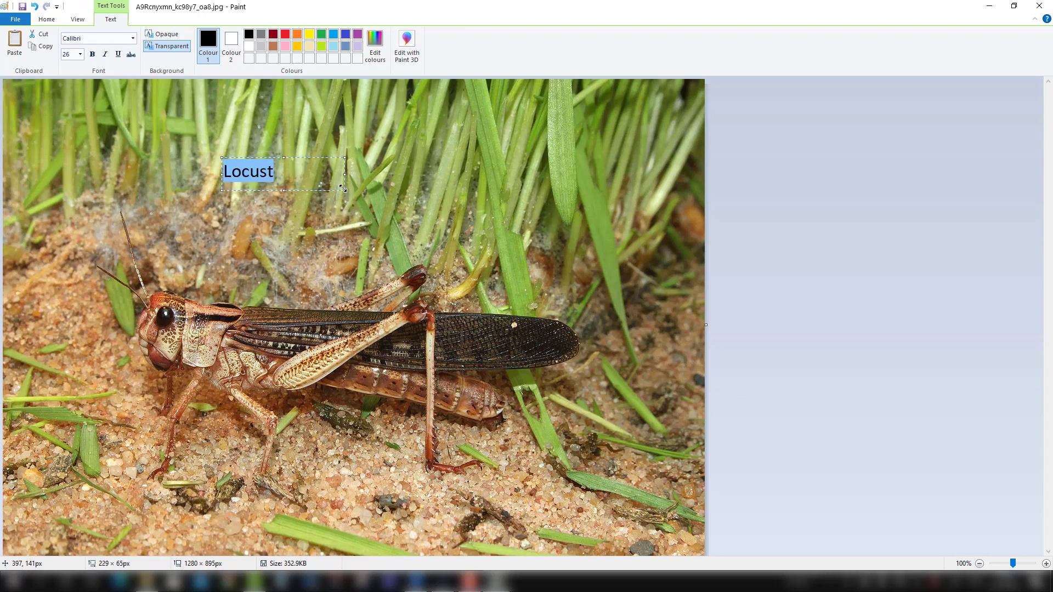
left_click(323, 240)
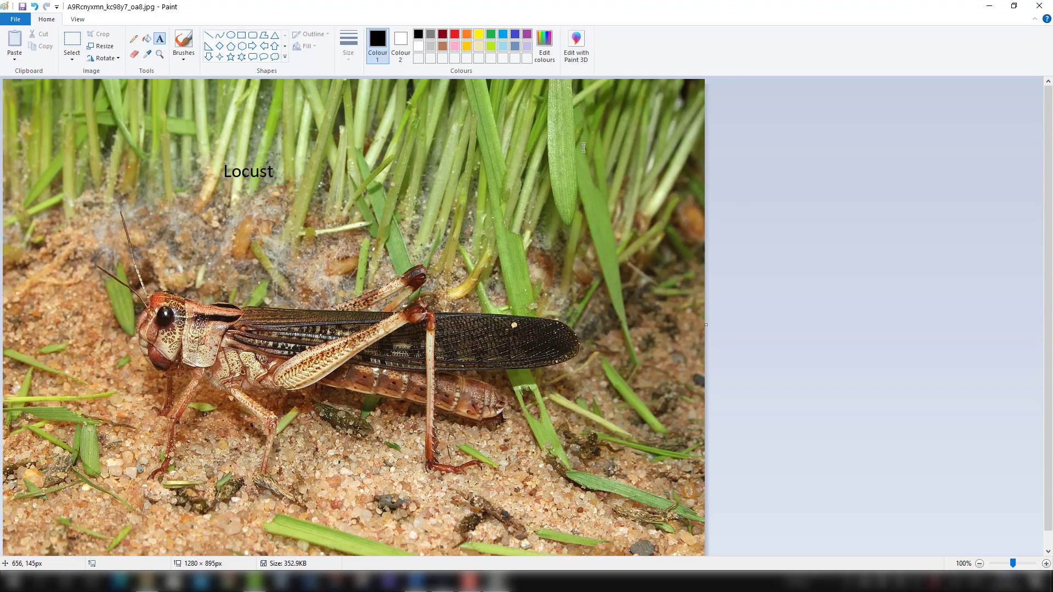
- Close Paint and save the changes so the PDF image is updated
left_click(1047, 9)
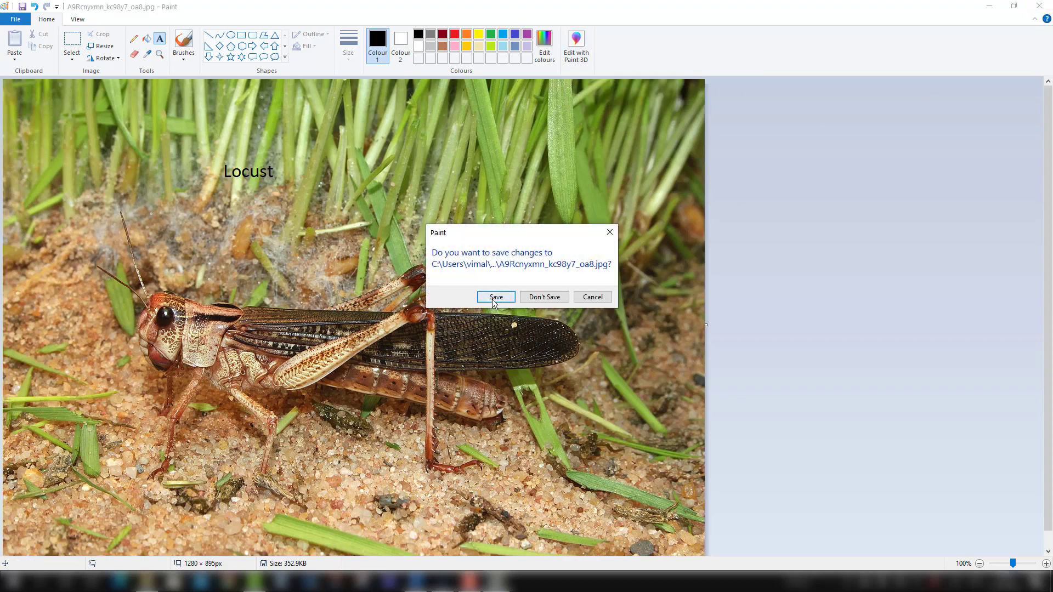
left_click(495, 297)
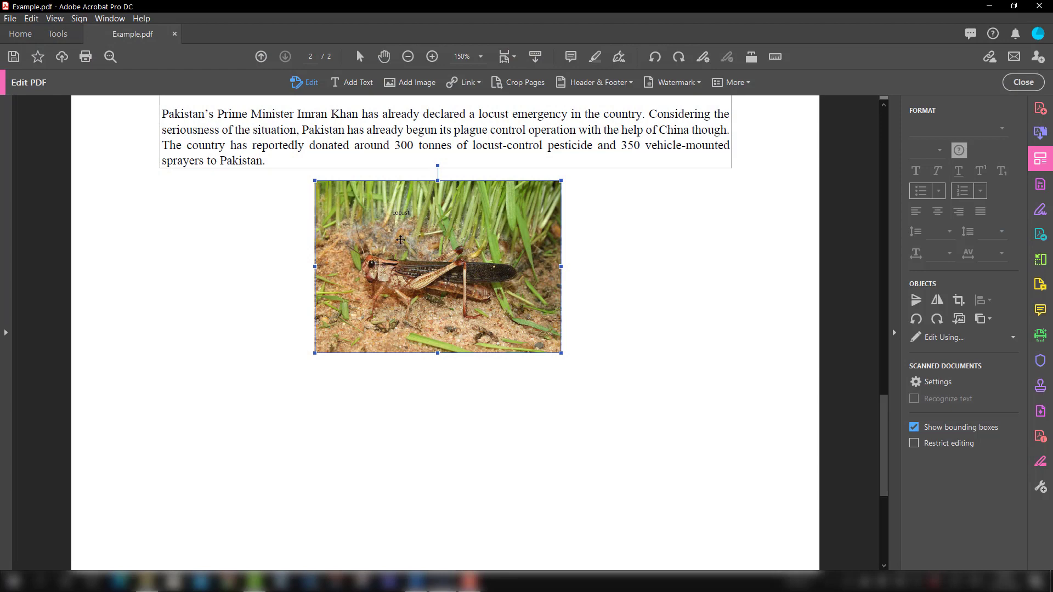
- Open the stacking-order options for the selected locust image
left_click(990, 320)
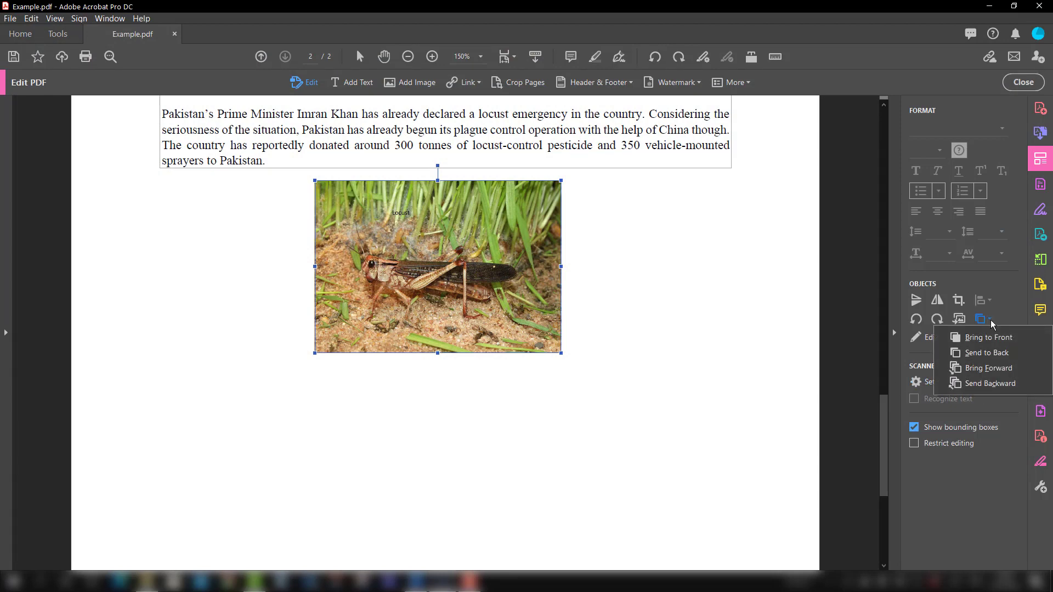